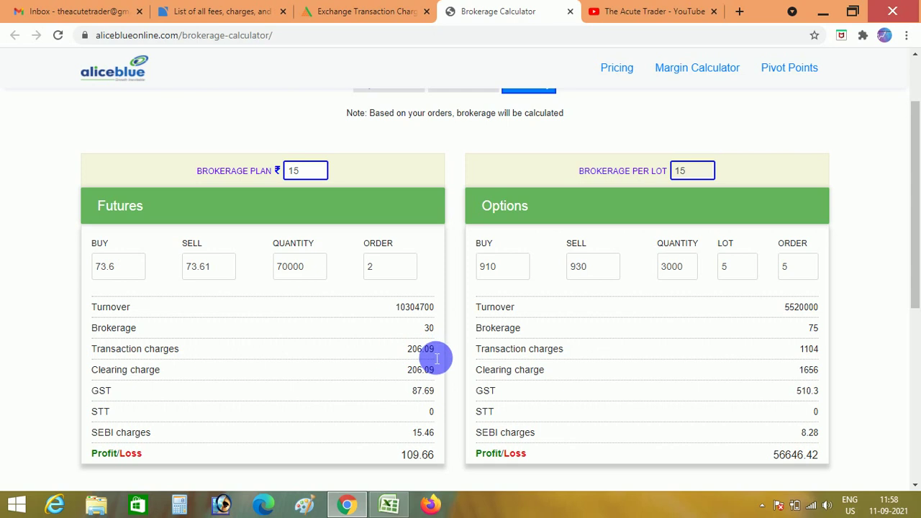
Compare the SEBI and other currency charges on Zerodha's charges page with Alice Blue's futures brokerage calculation.
left_click(225, 6)
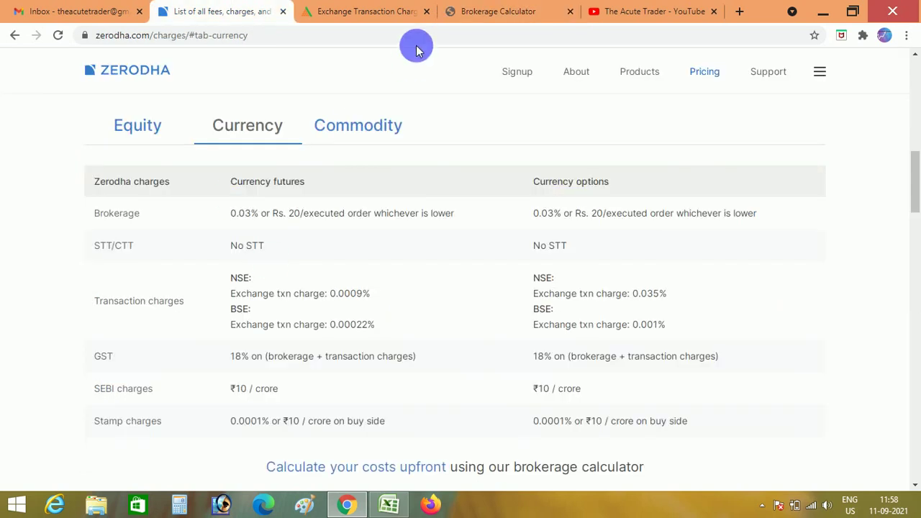
left_click(475, 8)
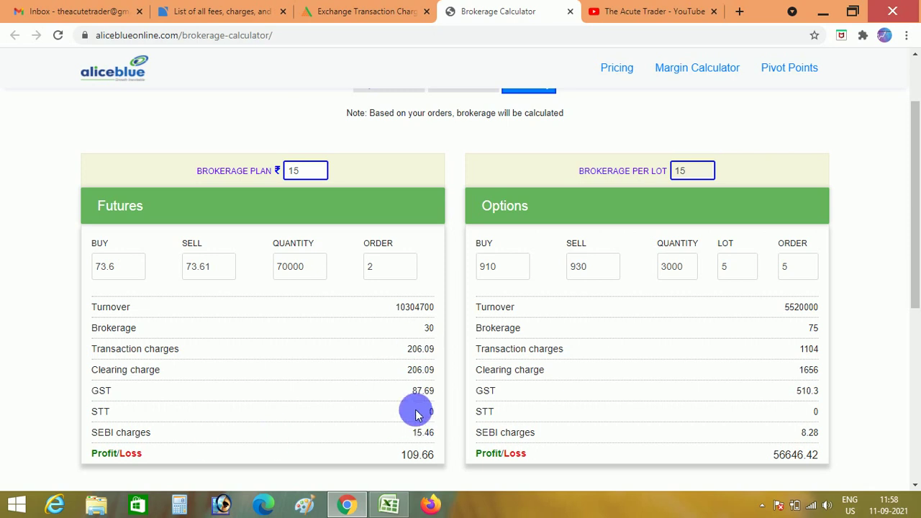
left_click(223, 11)
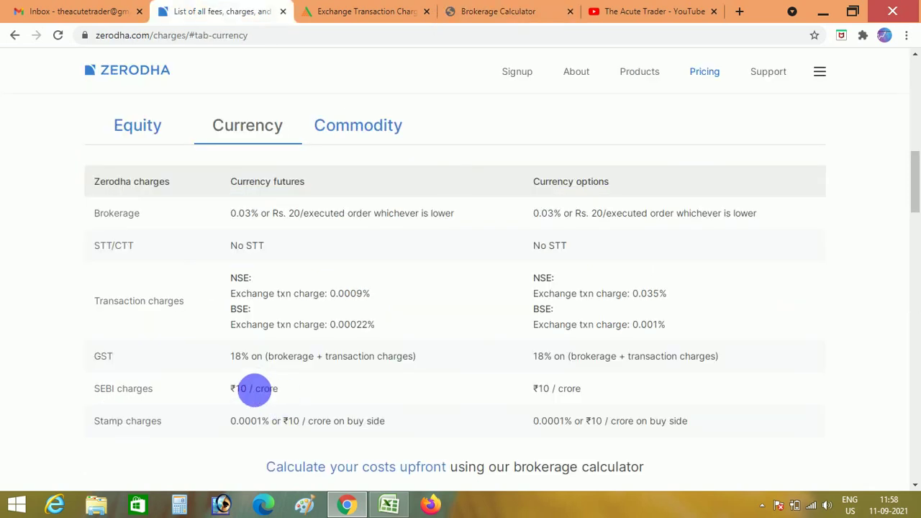
left_click(496, 11)
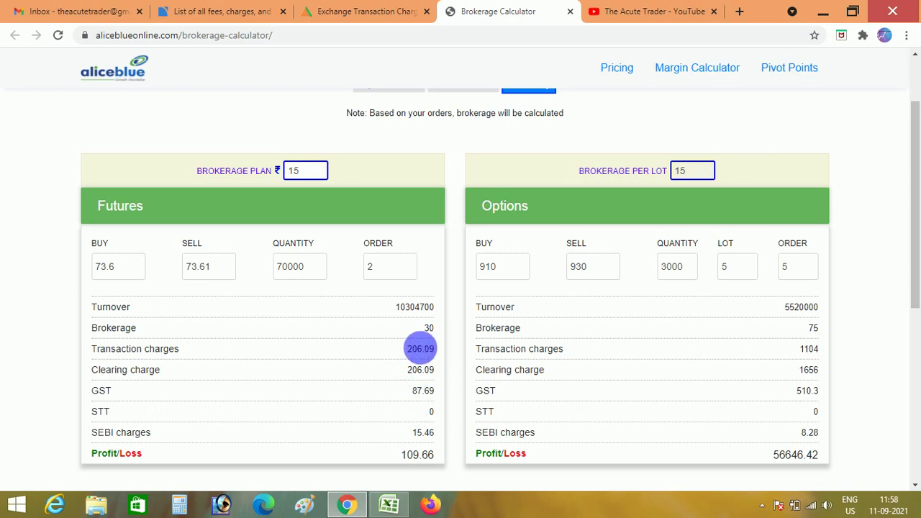
Switch to the transaction charges.xlsx workbook in Excel and examine the Aliceblue, Upstox and Zerodha charge comparison table.
left_click(387, 504)
left_click(128, 321)
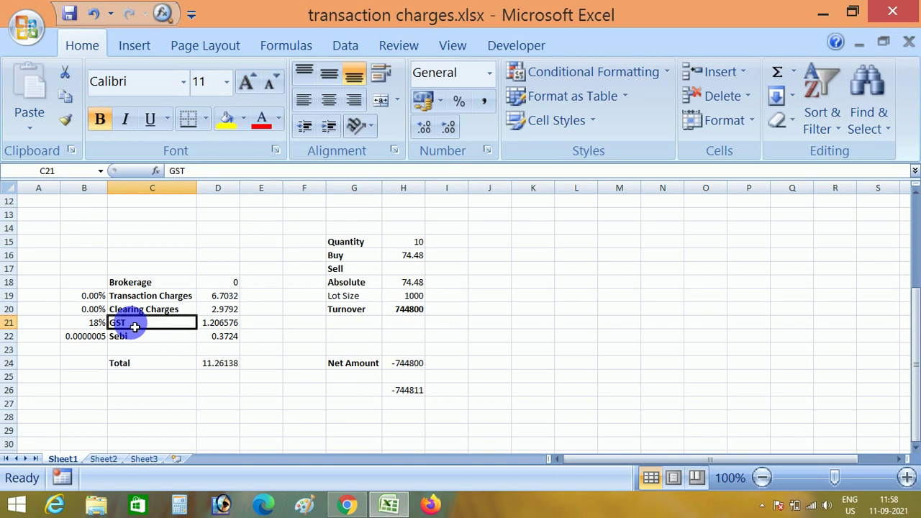
key("ctrl+Up")
key("ctrl+Up")
key("ctrl+Up")
scroll(135, 328, "up", 1)
key("Right")
key("Right")
key("Left")
key("Up")
key("shift+Right")
key("shift+Right")
key("shift+Down")
key("shift+Down")
key("shift+Down")
key("shift+Down")
key("Up")
key("Down")
key("Down")
key("Right")
key("Right")
key("Up")
key("Down")
key("Down")
key("shift+Down")
key("shift+Left")
key("Right")
key("Left")
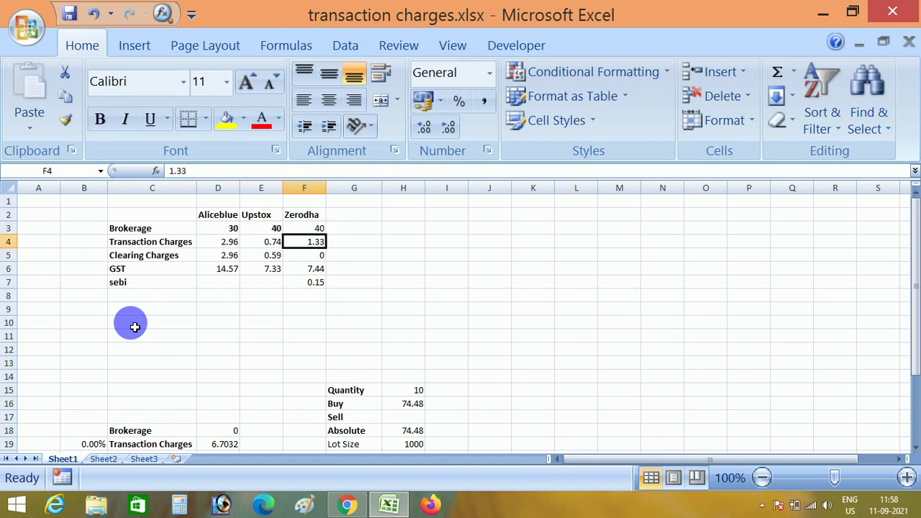
Review the transaction and clearing charges across the three brokers, and check the sum of Upstox's two charges.
key("Down")
key("Down")
key("Left")
key("Left")
key("Left")
key("Up")
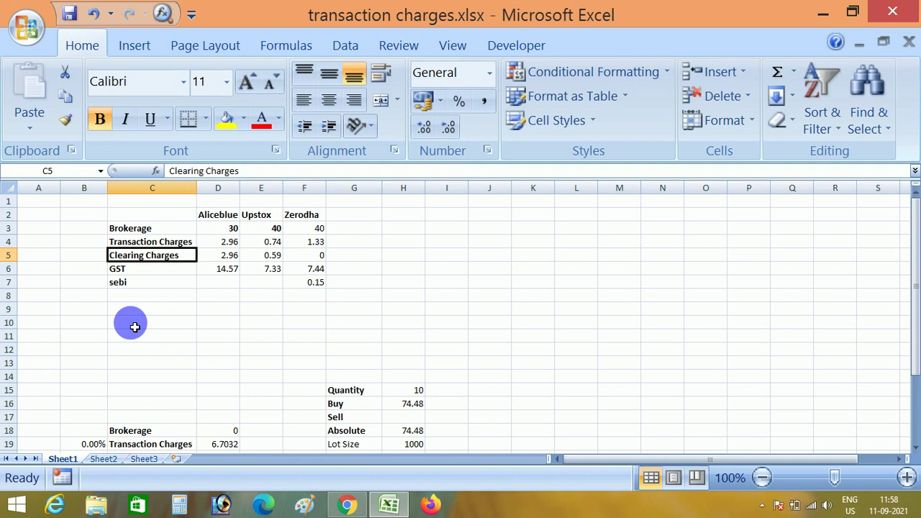
key("Right")
key("Right")
key("Up")
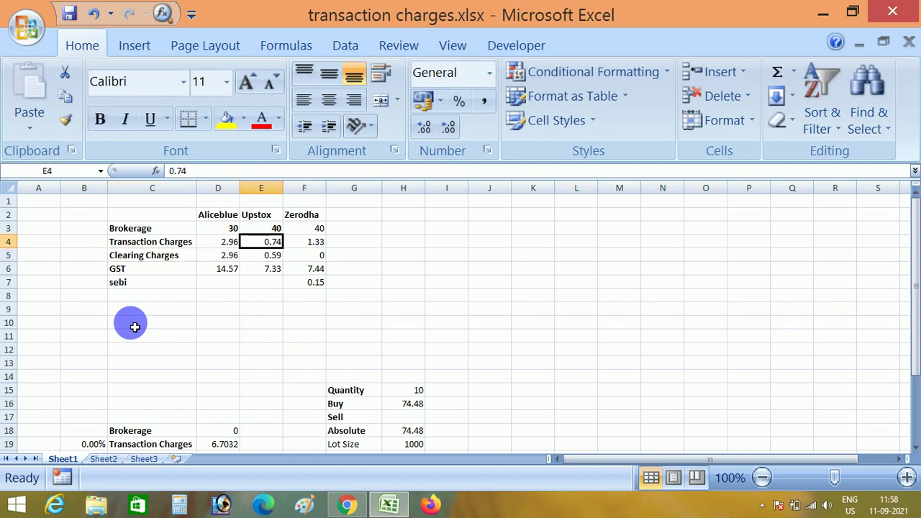
key("Right")
key("Left")
key("Left")
key("Left")
key("Down")
key("Up")
key("shift+Down")
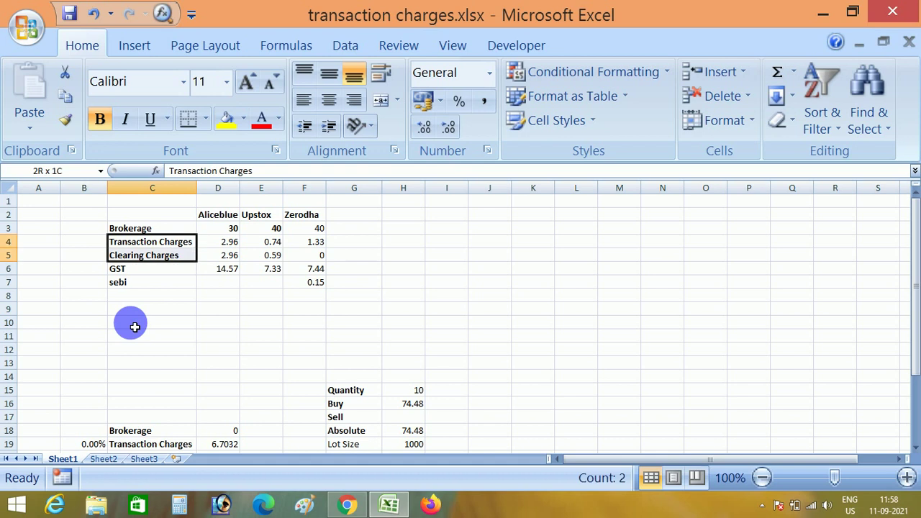
key("Right")
key("Right")
key("Left")
key("Left")
key("Right")
key("Right")
key("Right")
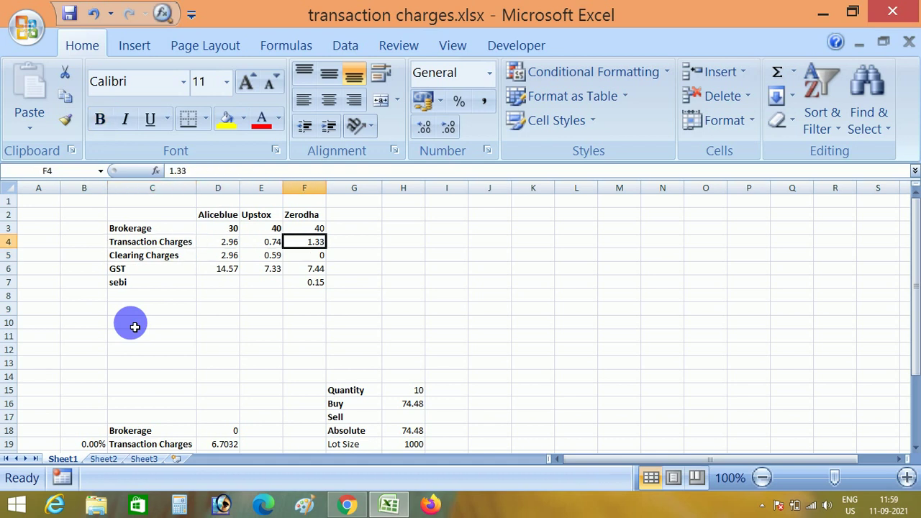
key("Left")
key("Up")
key("Up")
key("Down")
key("Down")
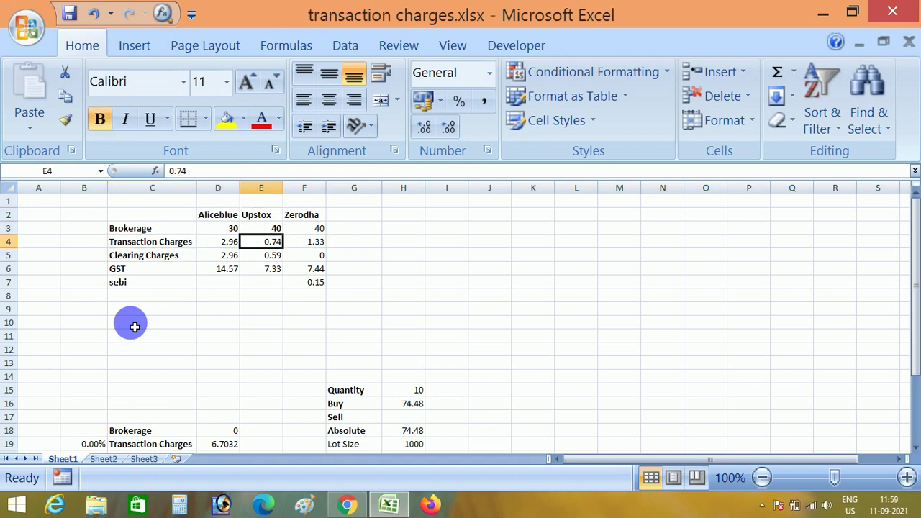
key("shift+Down")
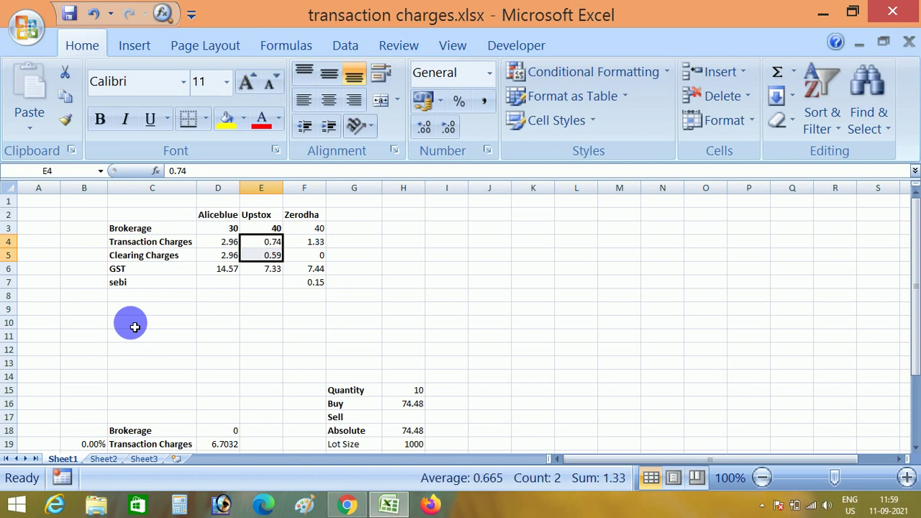
Compare Zerodha's transaction charge with the transaction and clearing charges of Aliceblue and Upstox.
left_click(315, 244)
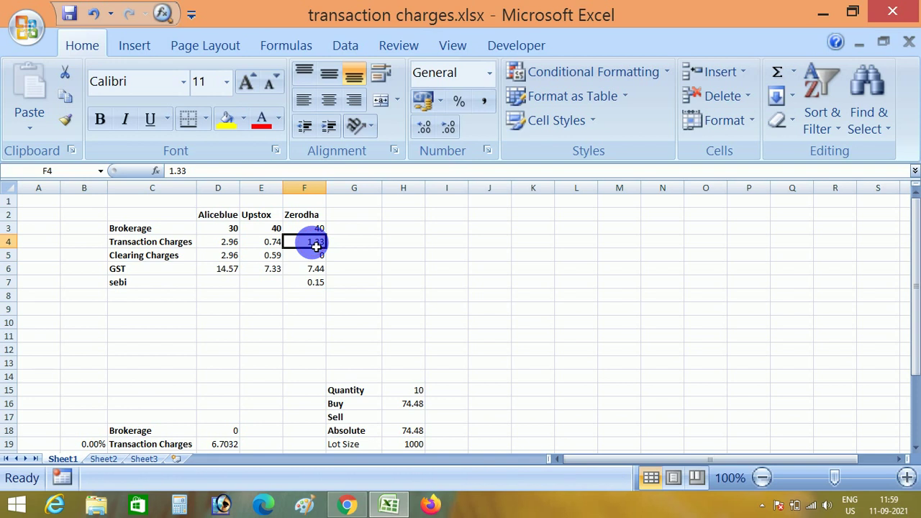
key("Left")
key("Left")
key("Left")
key("Right")
left_click(316, 245)
key("Left")
key("Right")
key("Left")
key("Left")
key("Left")
key("Down")
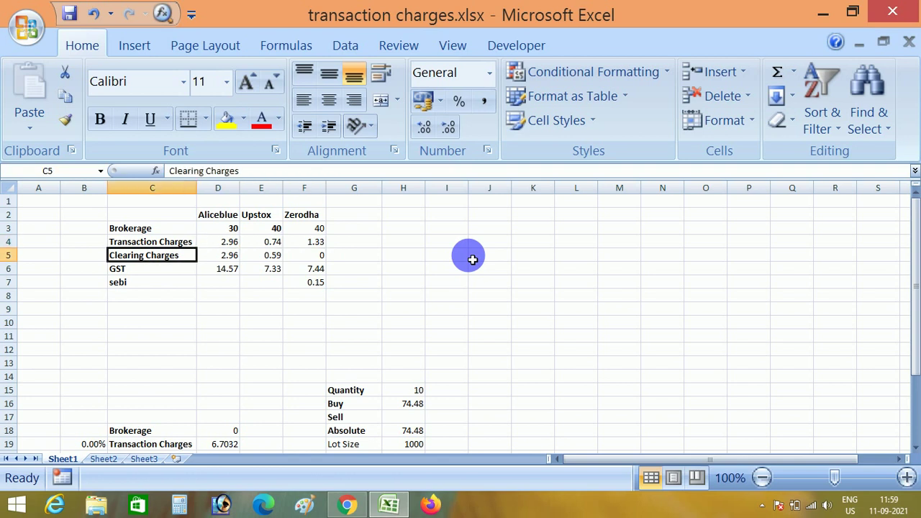
key("Right")
key("Right")
key("Right")
key("Right")
key("Left")
key("Up")
key("Left")
key("Left")
key("Left")
key("Right")
key("Right")
key("Right")
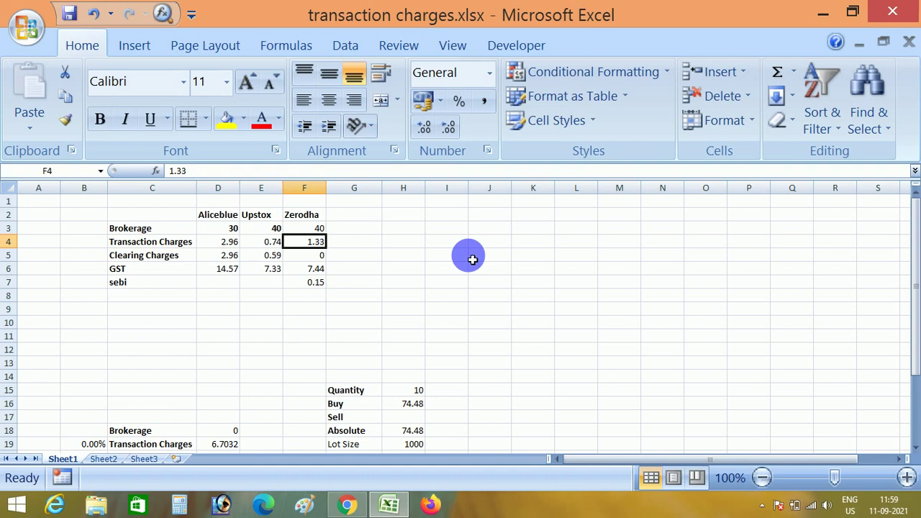
Examine the whole Zerodha column of the comparison table, from its header to the sebi row.
key("Down")
key("Up")
key("Up")
key("Up")
key("Down")
key("Down")
key("Up")
key("Up")
key("shift+Down")
key("shift+Down")
key("shift+Down")
key("shift+Down")
key("shift+Down")
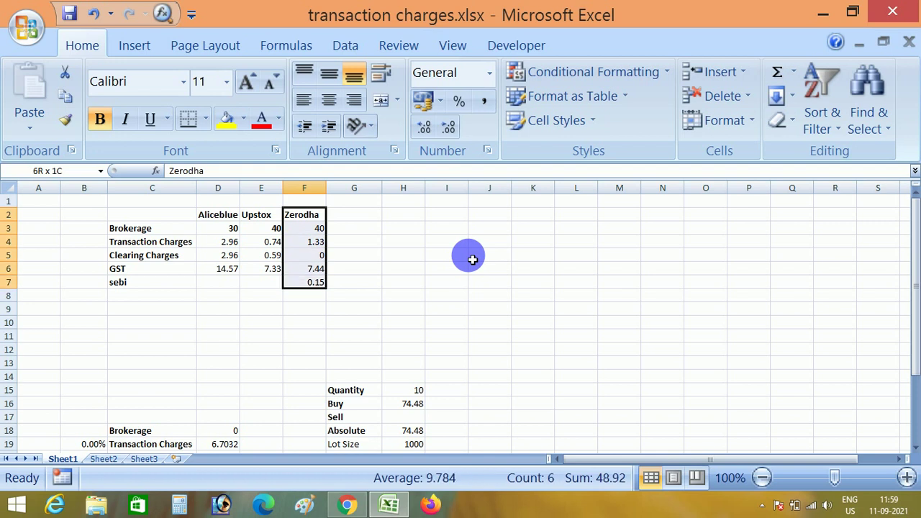
Inspect the transaction, clearing and Sebi rates in the charge calculator below the comparison table.
key("Down")
key("Down")
key("Up")
key("Down")
key("Down")
key("Down")
key("Down")
key("Down")
key("Down")
key("Down")
key("Down")
key("Down")
key("Down")
key("Down")
key("Down")
key("Down")
key("Down")
key("Down")
key("Down")
key("Down")
key("Down")
key("Down")
key("Down")
key("Down")
key("Down")
key("Down")
key("Down")
key("Down")
key("Down")
key("Up")
key("Up")
key("Up")
key("Up")
key("Up")
key("Up")
key("Up")
key("Up")
key("Left")
key("Left")
key("Left")
key("Up")
key("Up")
key("Left")
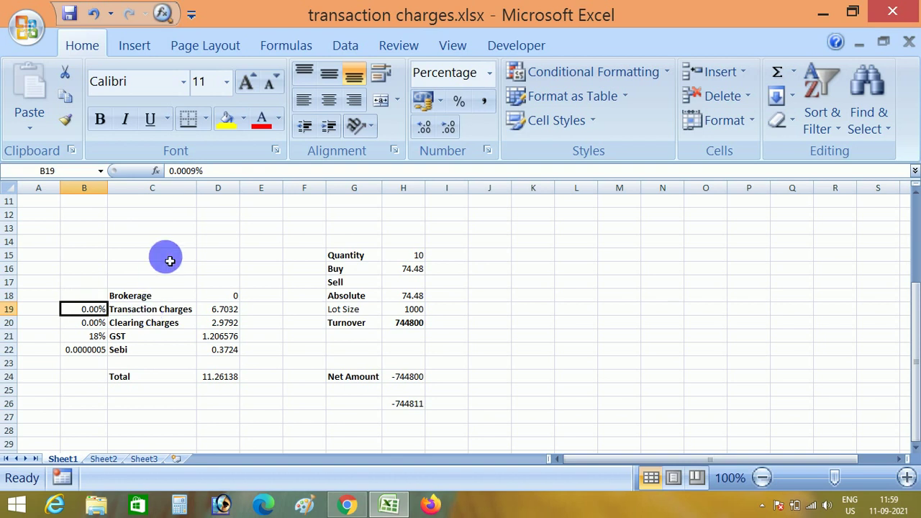
left_click_drag(149, 325, 94, 323)
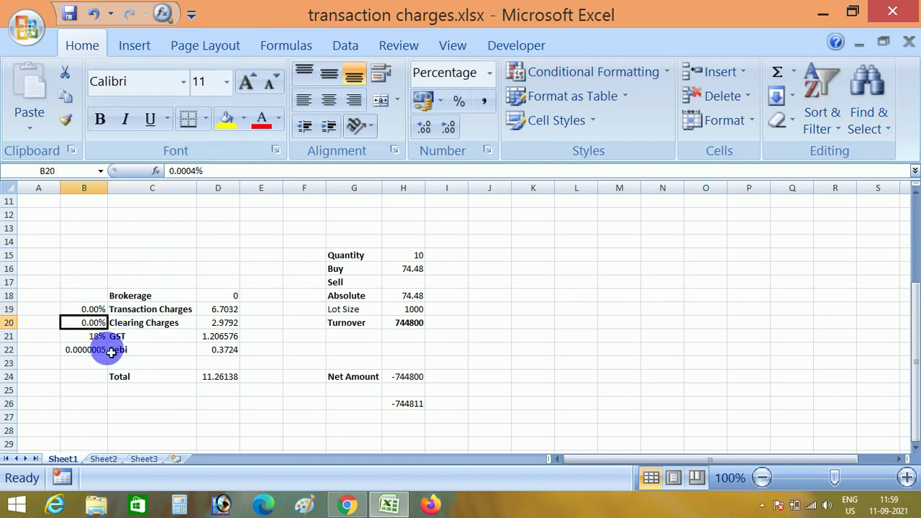
left_click(95, 352)
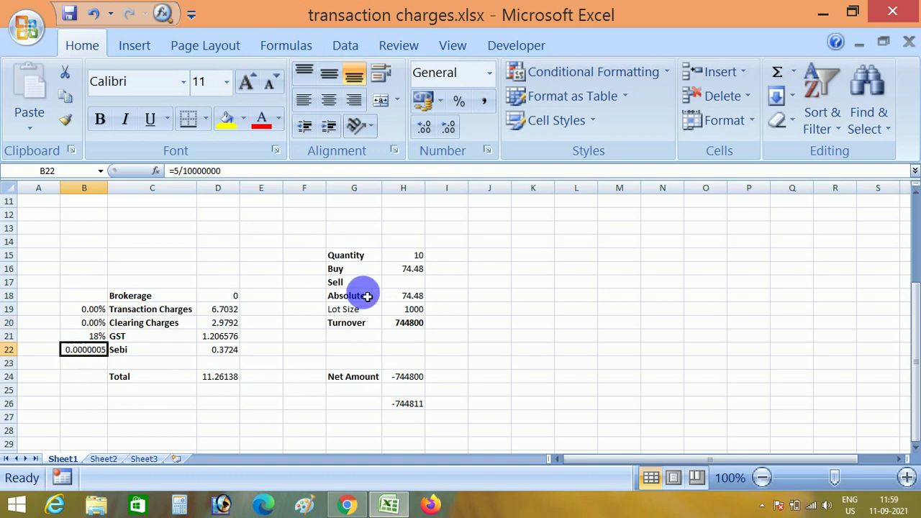
Set the calculator's buy price to 73.6 and its sell price to 73.61.
left_click(421, 256)
left_click(426, 272)
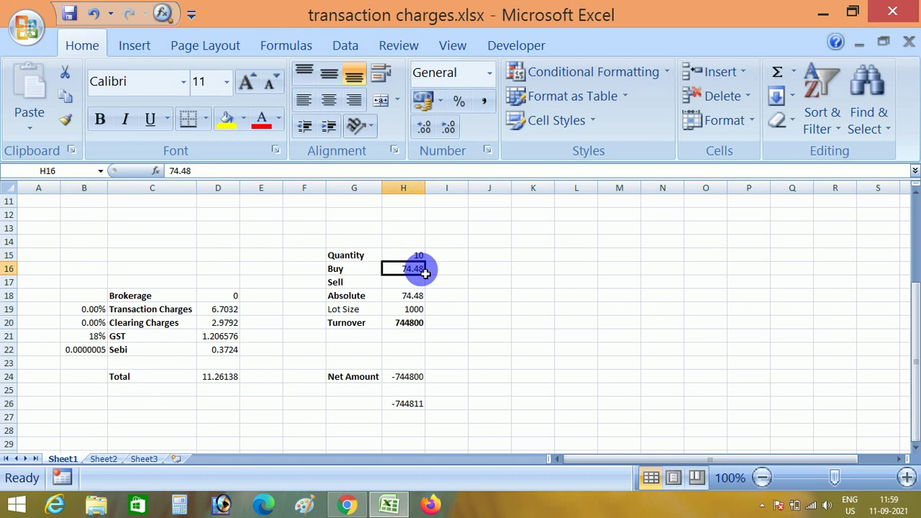
key("Delete")
type("73.61")
key("Return")
type("73.61")
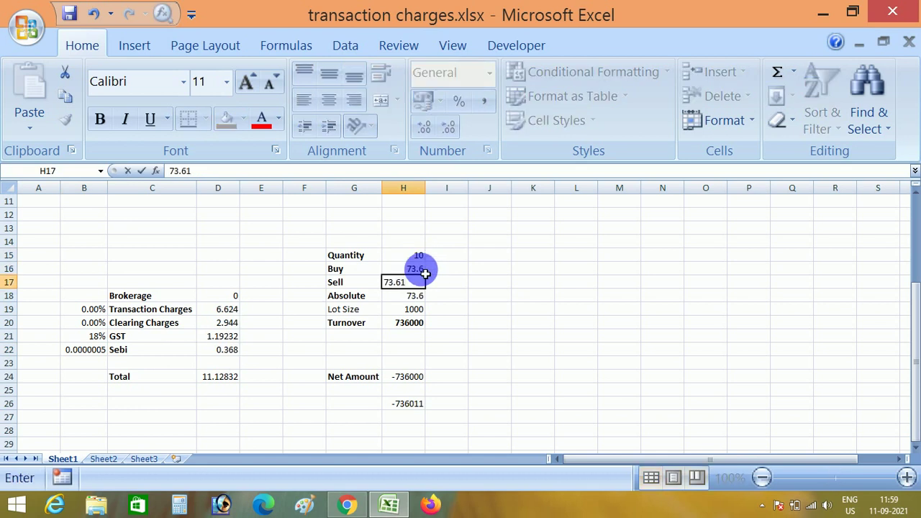
key("Return")
key("Down")
key("Down")
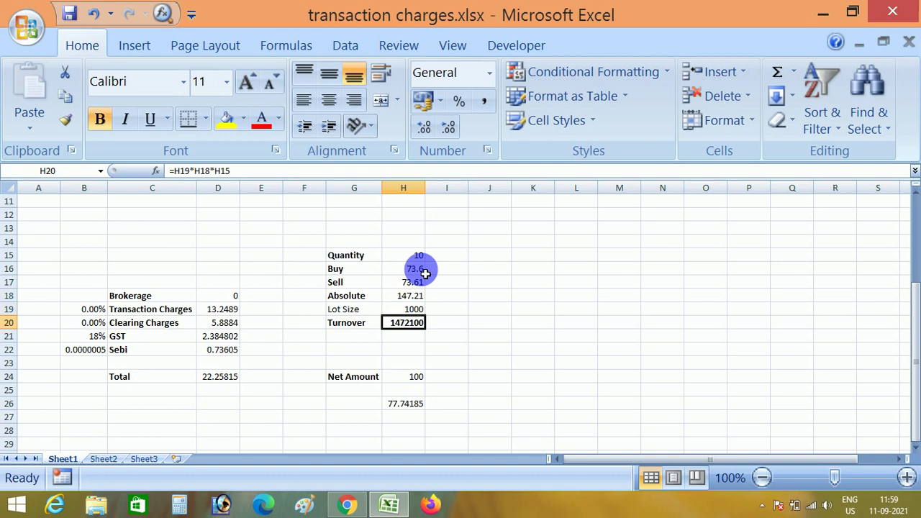
Set the calculator's quantity to 70.
key("Up")
key("Up")
key("Up")
key("Up")
key("Up")
type("70")
key("Return")
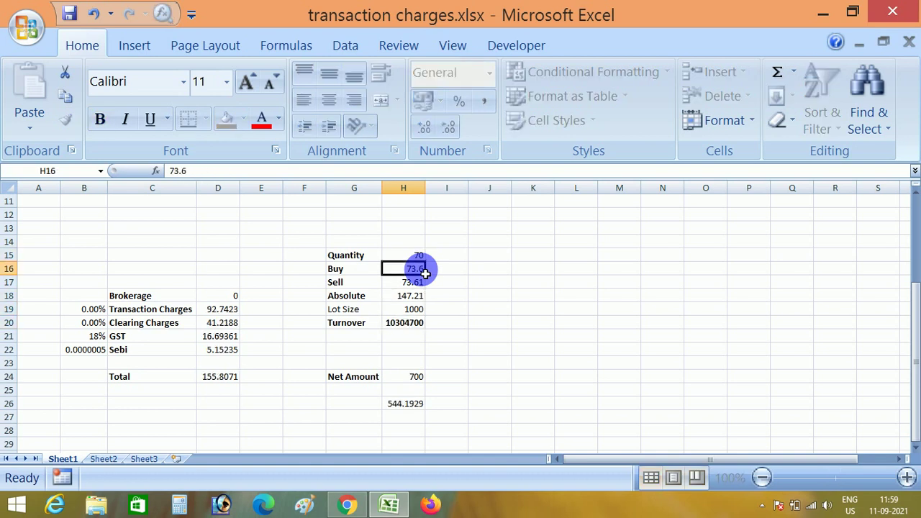
Try a quantity of 69 in the calculator and settle on 68.
key("Up")
type("69")
key("Return")
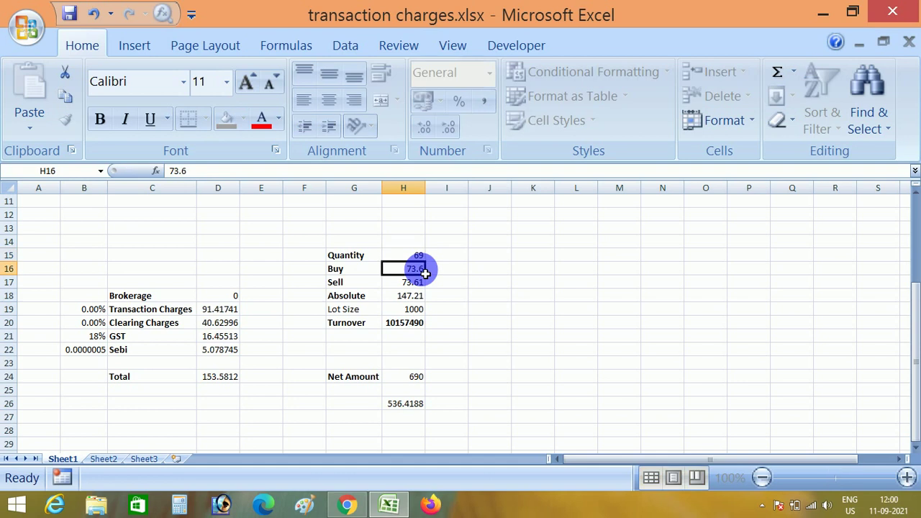
key("Up")
type("68")
key("Return")
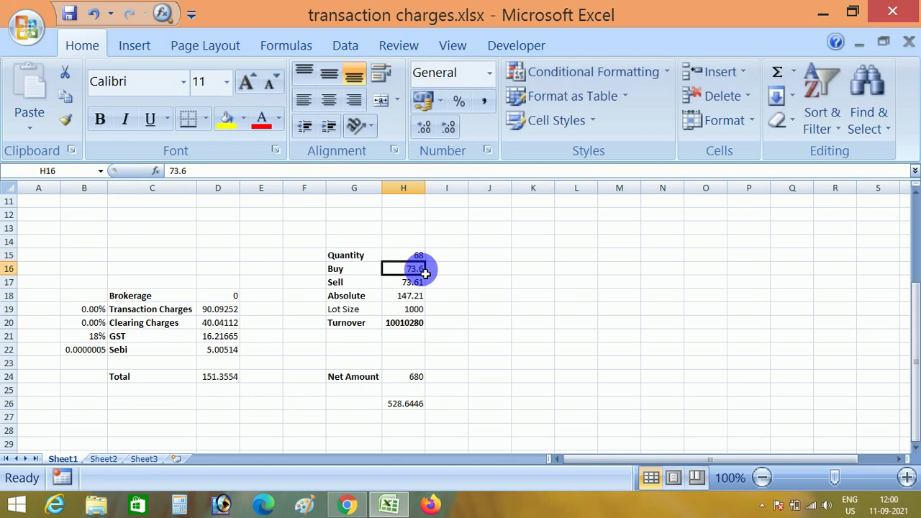
Inspect the turnover and net amount formulas of the sample trade.
left_click(408, 325)
left_click(476, 324)
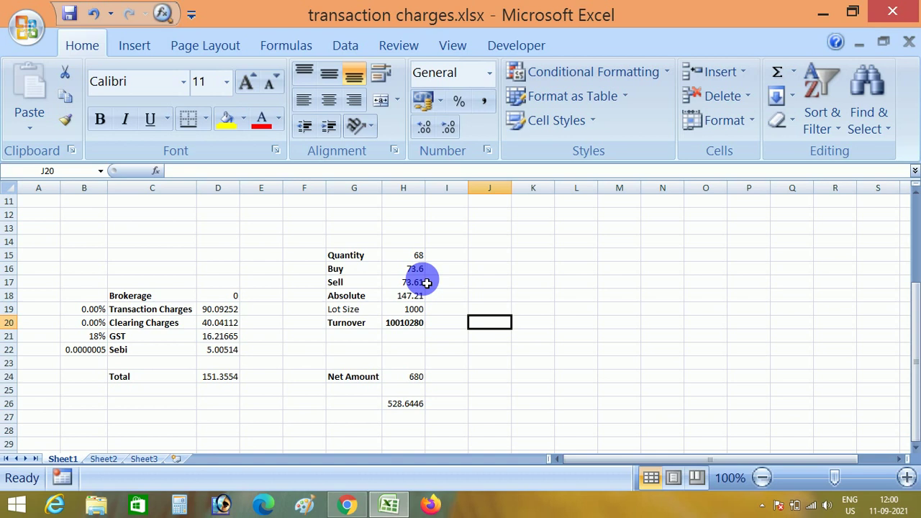
left_click(409, 323)
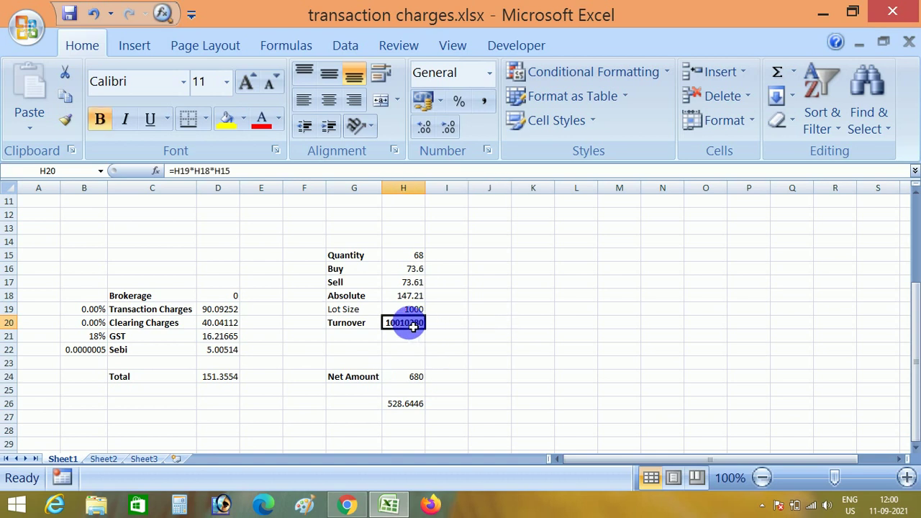
left_click(417, 378)
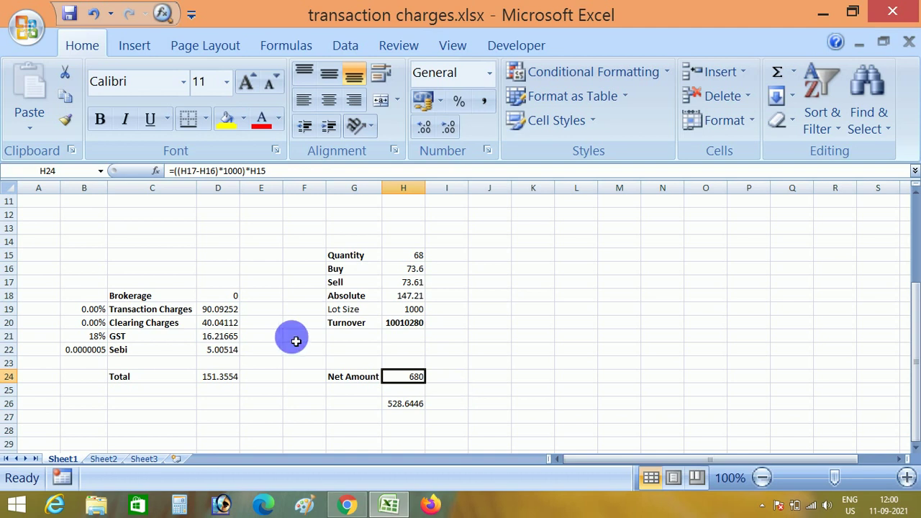
Check the transaction charges, clearing charges and GST amounts, and compare the net amount with the total charges.
left_click(217, 312)
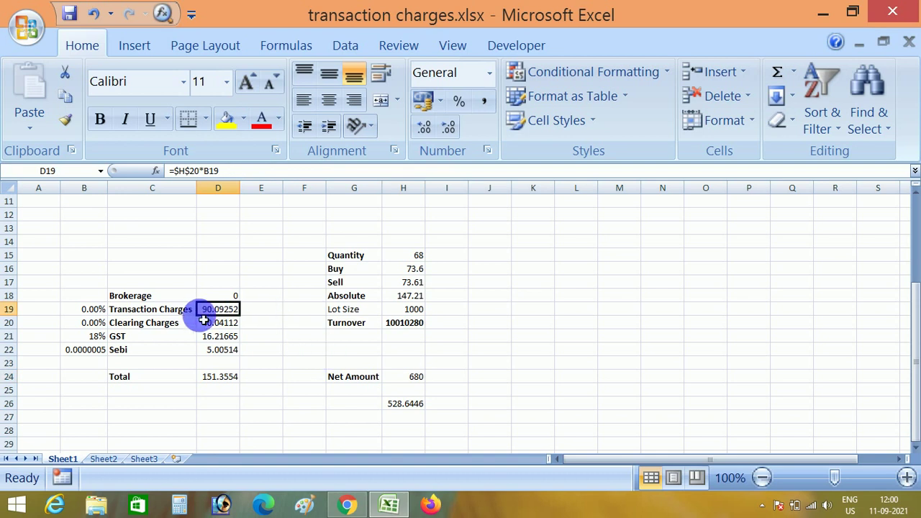
left_click(229, 327)
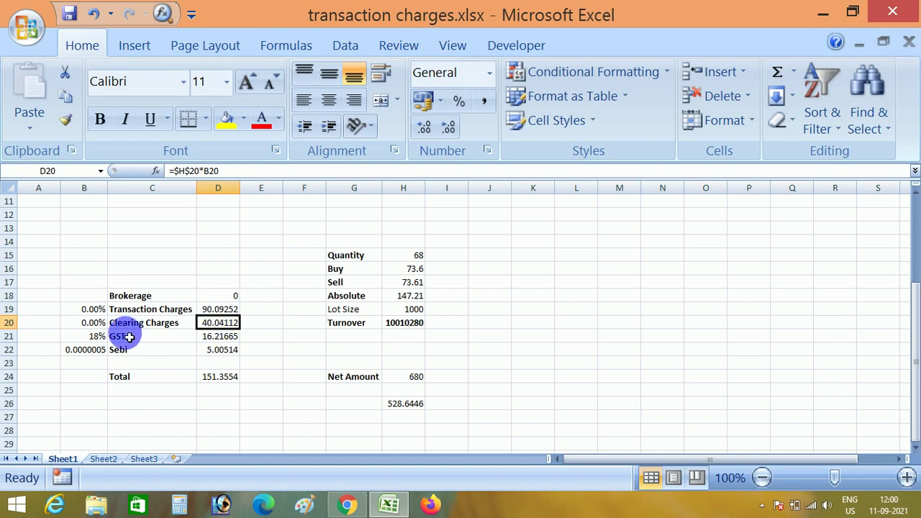
left_click(212, 338)
left_click(266, 361)
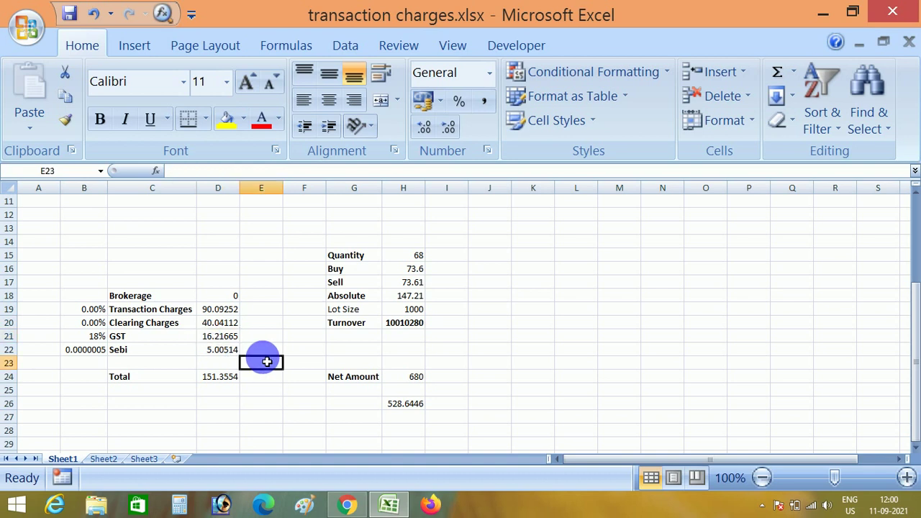
left_click(406, 377)
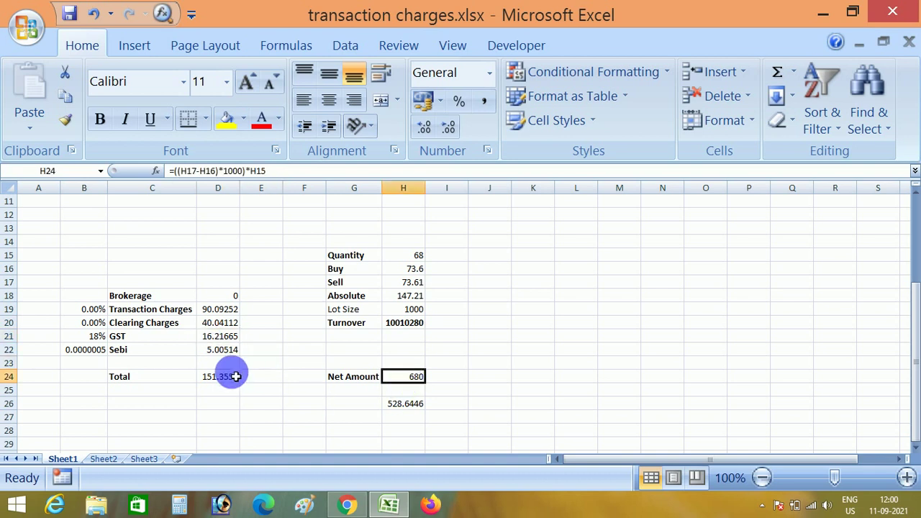
left_click(220, 381)
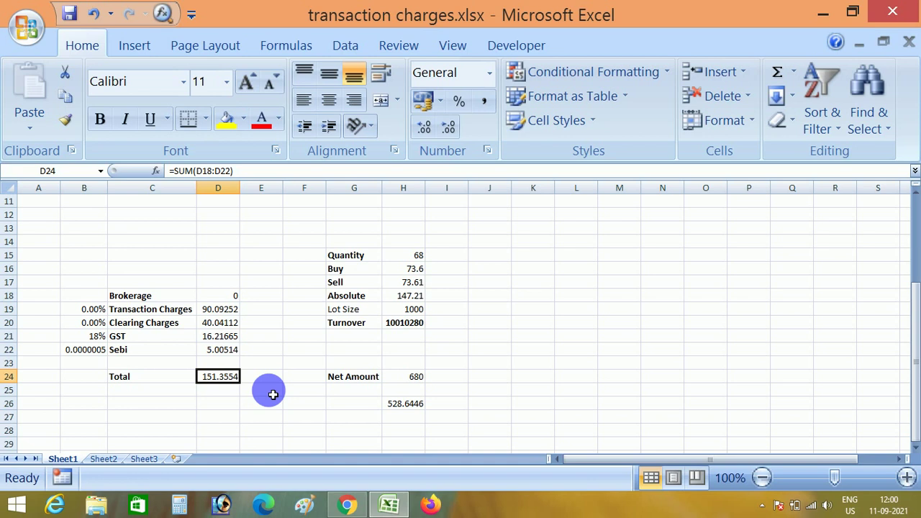
Go through the calculator's charge rows from Brokerage to Sebi, examining the transaction charges, clearing charges and GST labels.
key("Up")
key("Up")
key("Up")
key("Up")
key("Up")
key("Up")
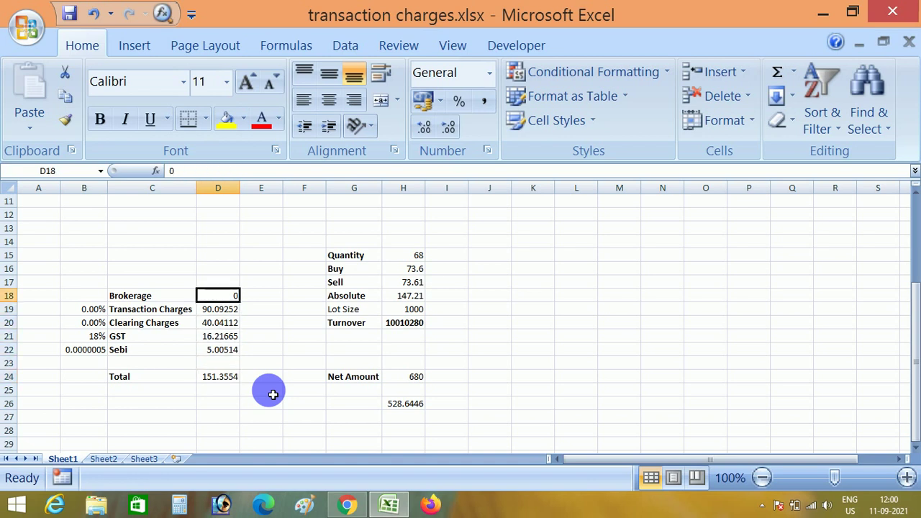
key("Down")
key("Down")
key("Left")
key("Up")
key("Up")
key("shift+Down")
key("shift+Down")
key("shift+Down")
key("shift+Down")
key("Right")
key("Down")
key("Left")
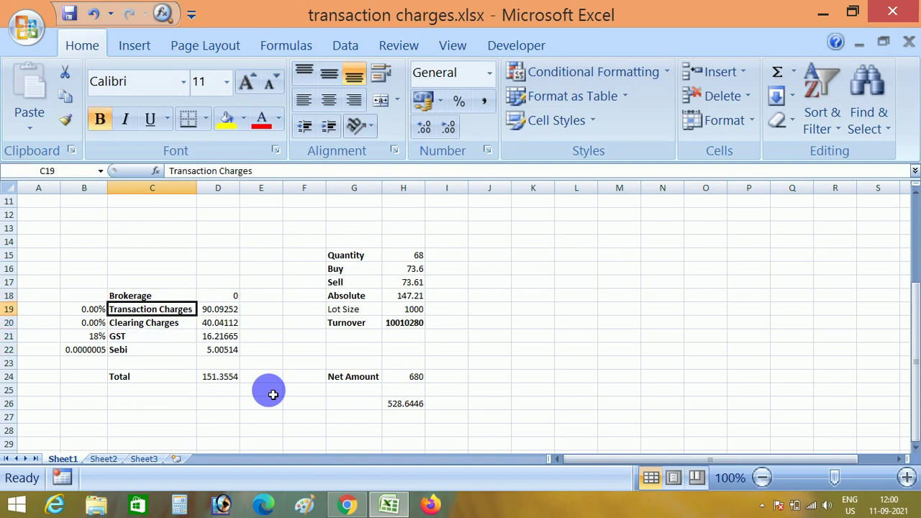
key("shift+Down")
key("Down")
key("Down")
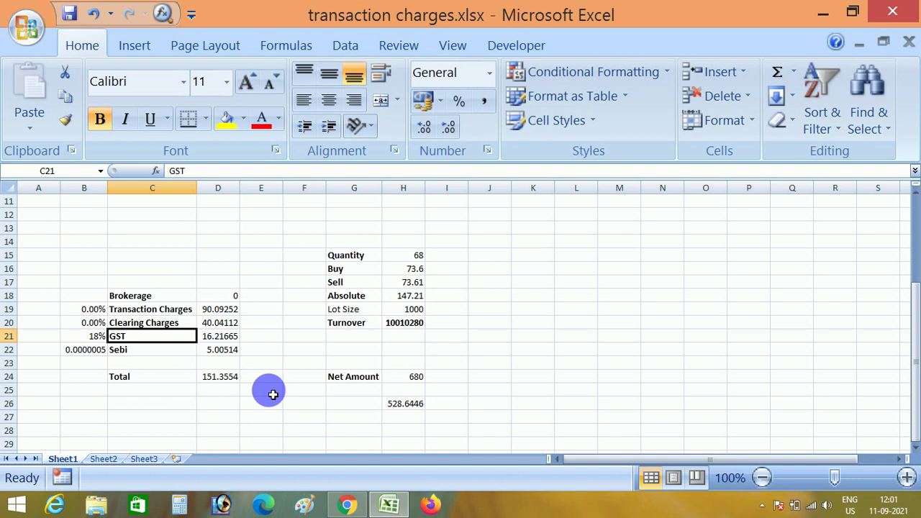
Review the charge amounts in column D from Brokerage down to Total, including the transaction and clearing charge formulas.
left_click(330, 406)
left_click(283, 321)
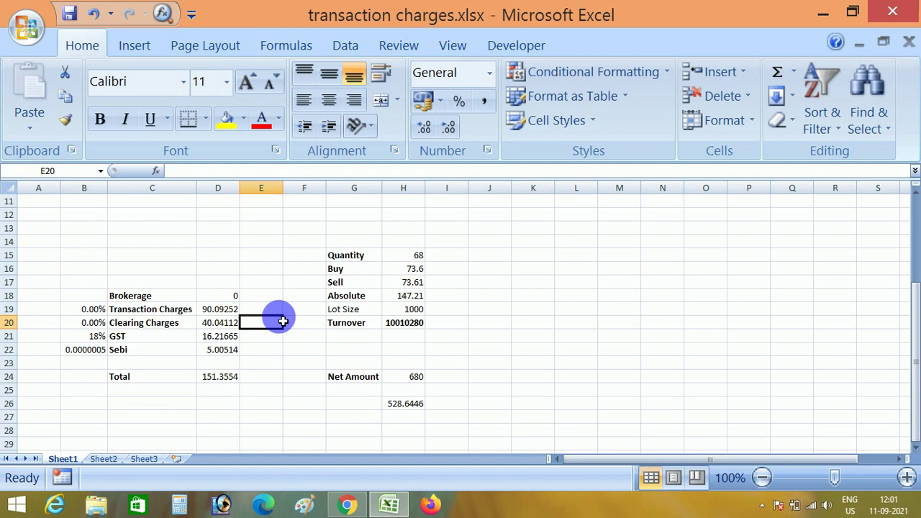
key("Left")
key("Up")
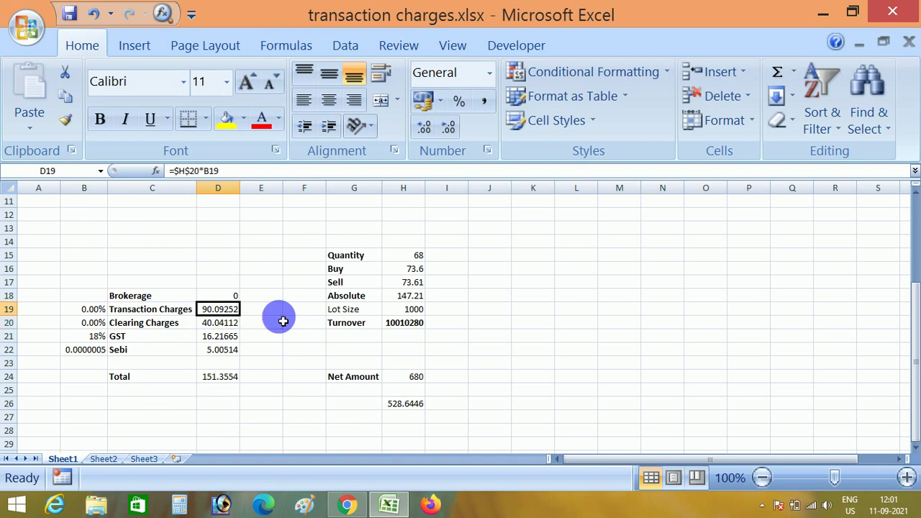
key("Down")
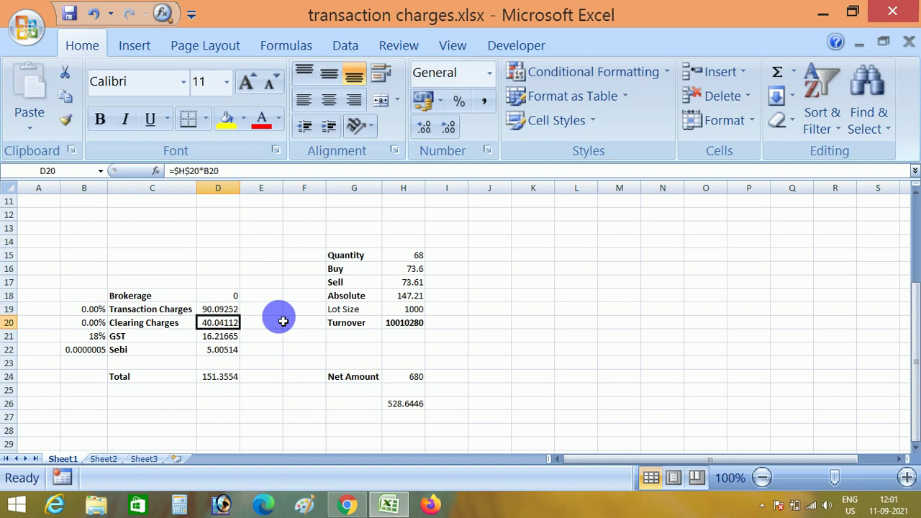
key("Up")
key("Up")
key("shift+Down")
key("shift+Down")
key("shift+Down")
key("shift+Down")
key("shift+Down")
key("shift+Down")
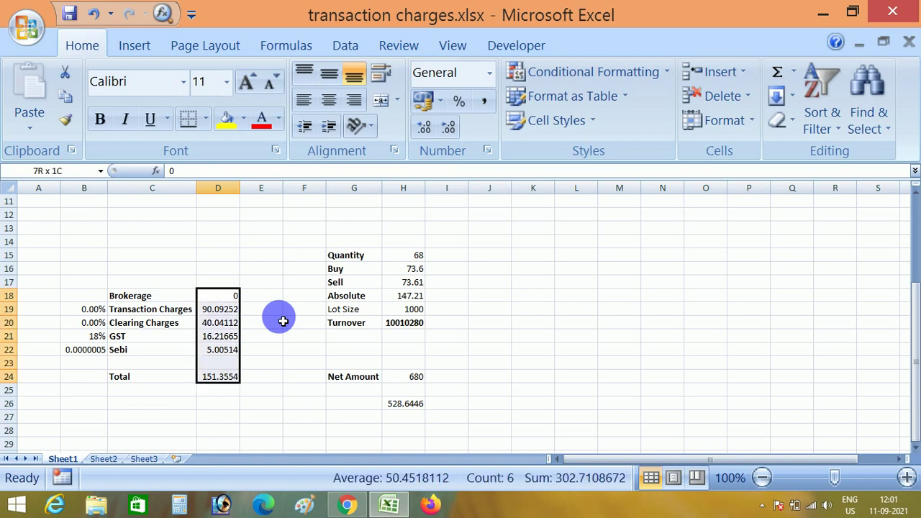
key("Right")
key("Left")
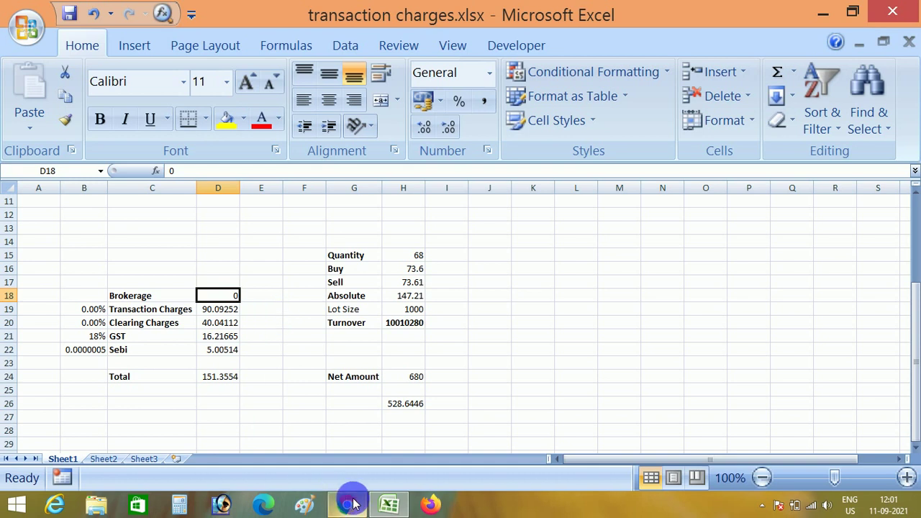
Switch to the Brokerage Calculator page in Google Chrome.
mouse_move(352, 503)
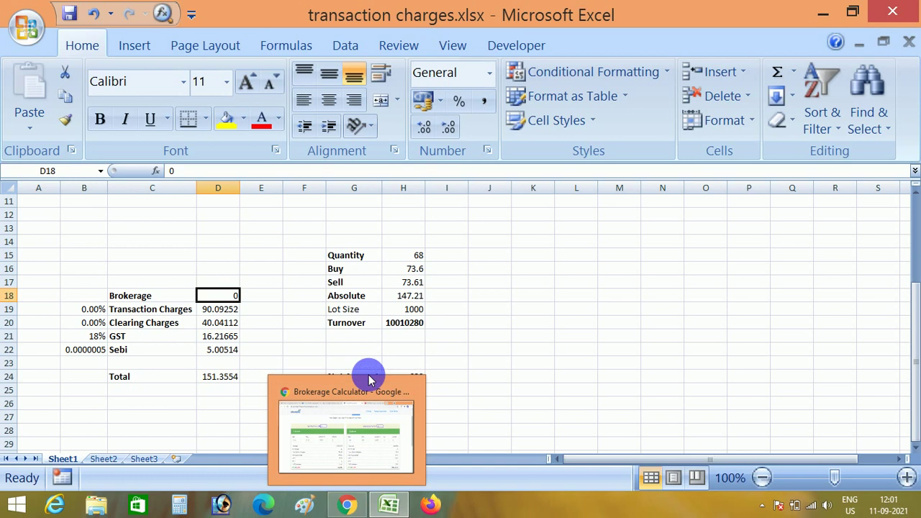